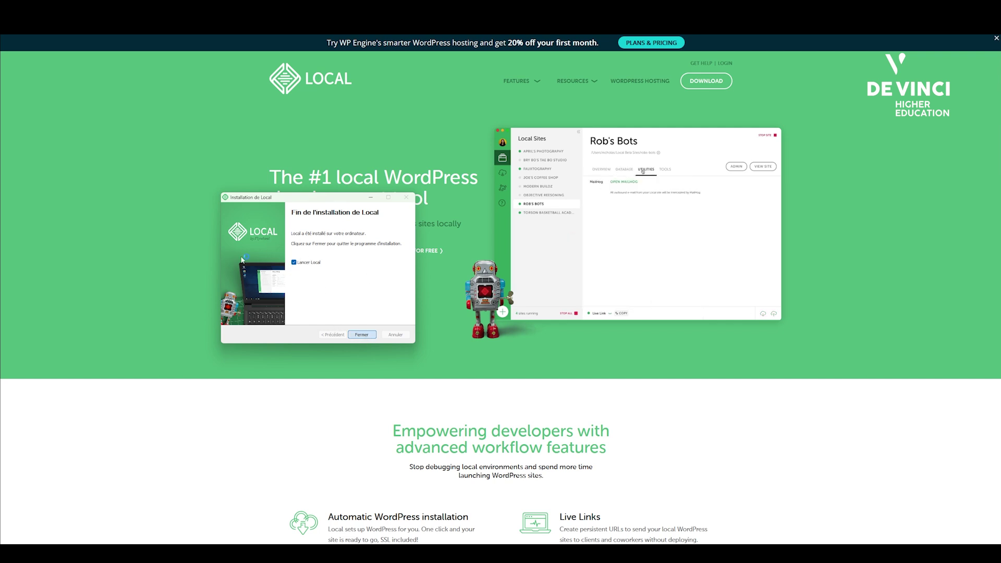
Finish the installer so Local launches on its Create a new site screen.
key(Return)
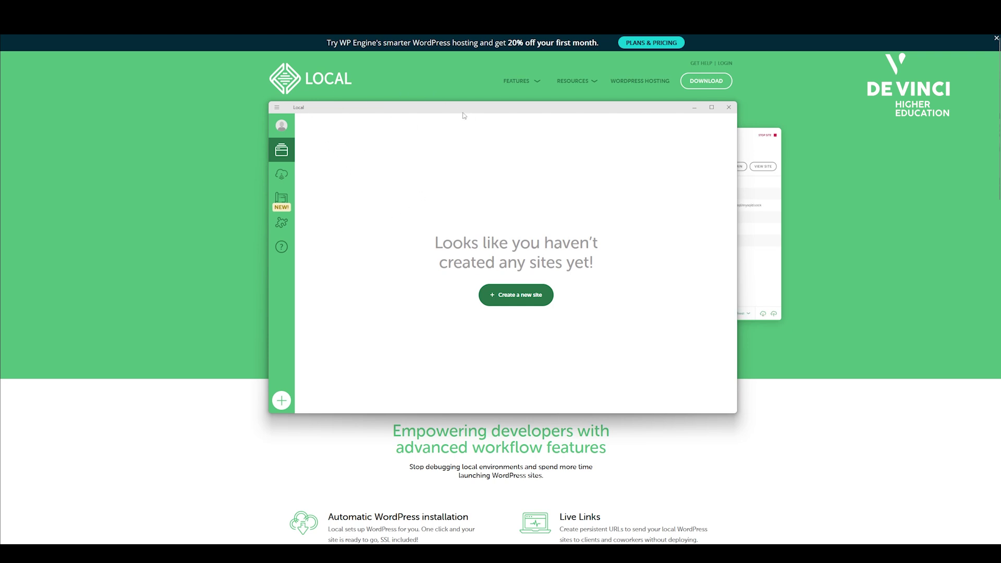
drag(464, 110, 463, 105)
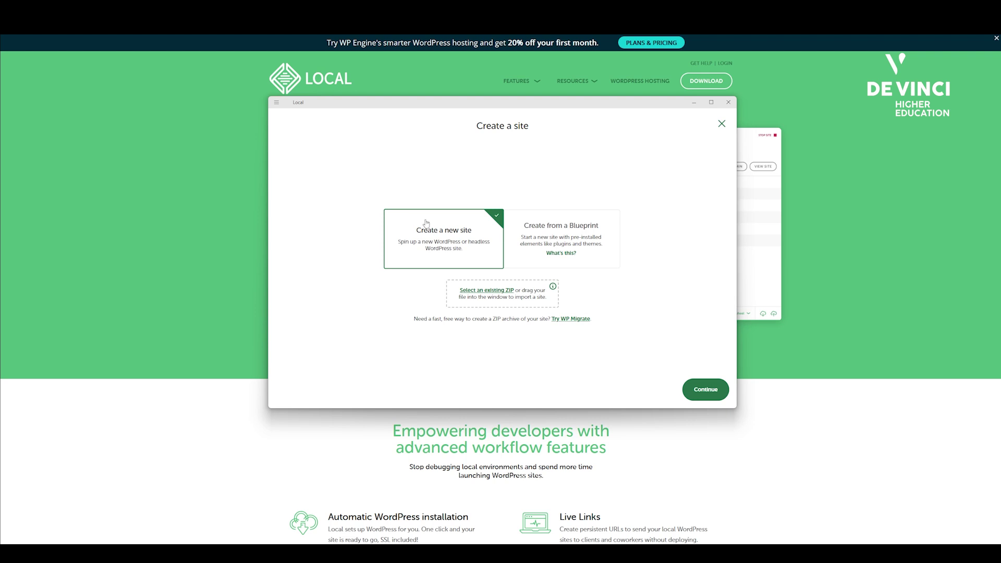
Name the site 'Cours Wordpress' and confirm its domain cours-wordpress.local.
click(708, 391)
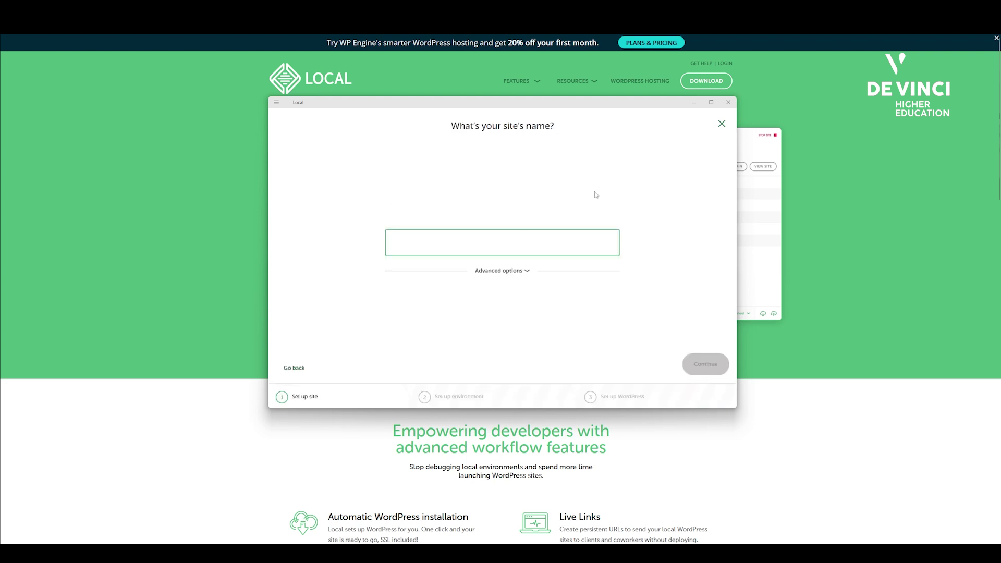
text(Cours Wordpress)
click(518, 272)
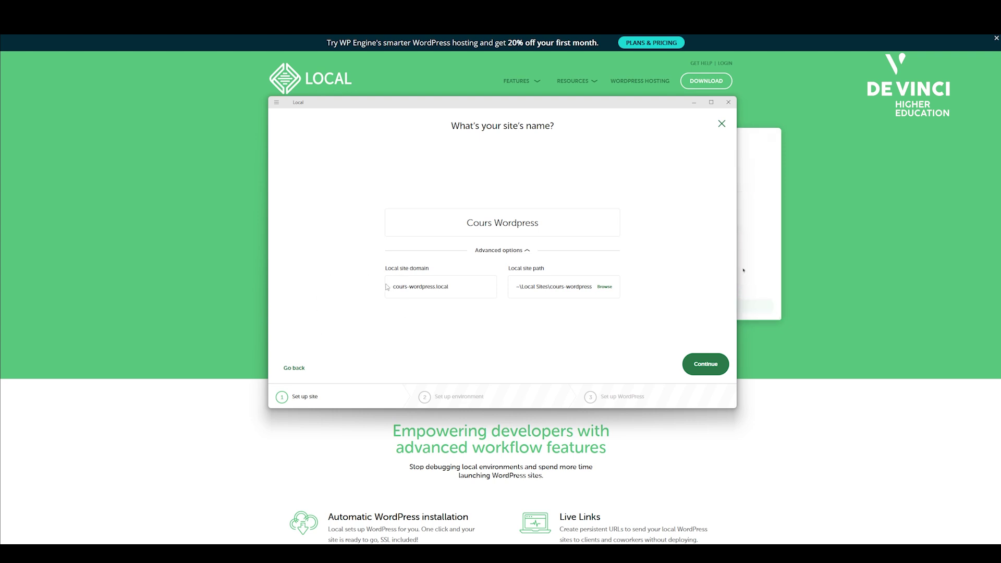
drag(453, 286, 386, 289)
click(404, 332)
click(705, 363)
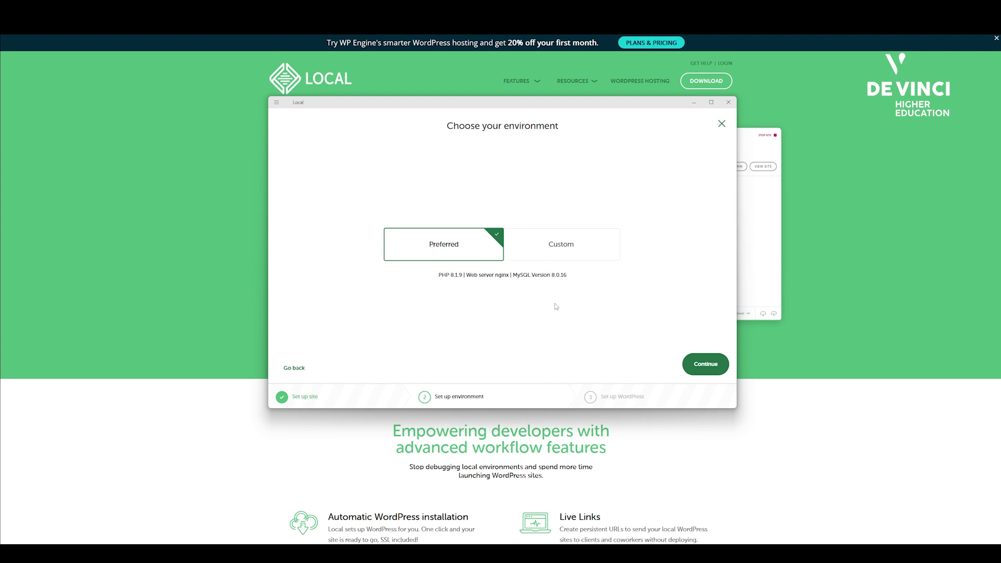
Check the Custom PHP and database options, then keep Preferred (PHP 8.1.9, nginx, MySQL 8.0.16).
click(532, 252)
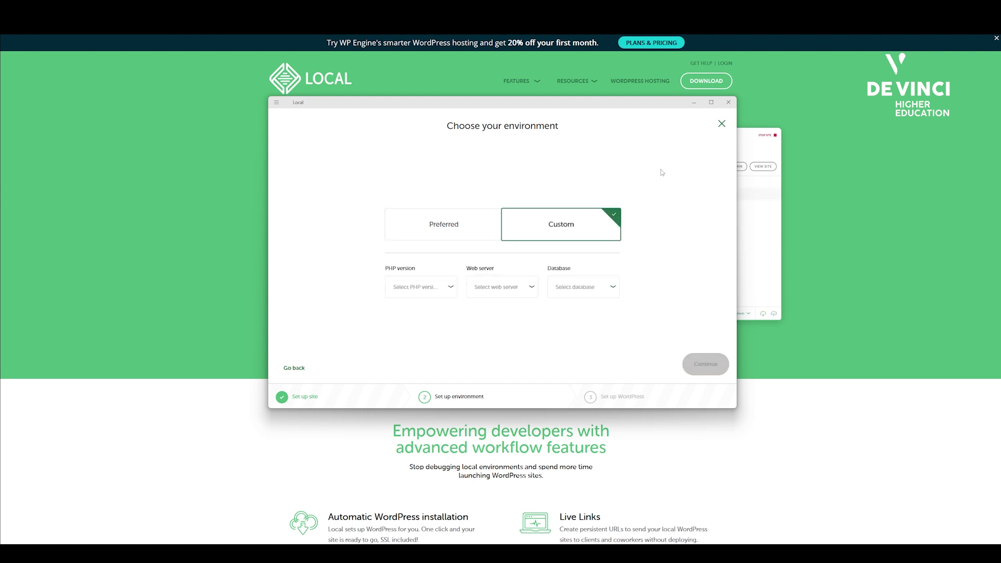
click(422, 287)
click(577, 284)
click(363, 256)
click(438, 232)
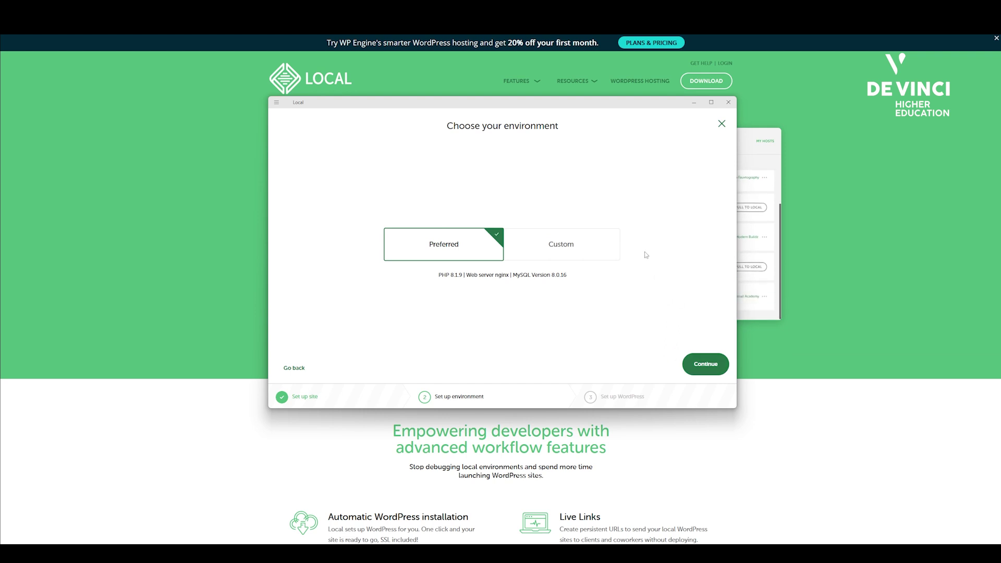
click(718, 373)
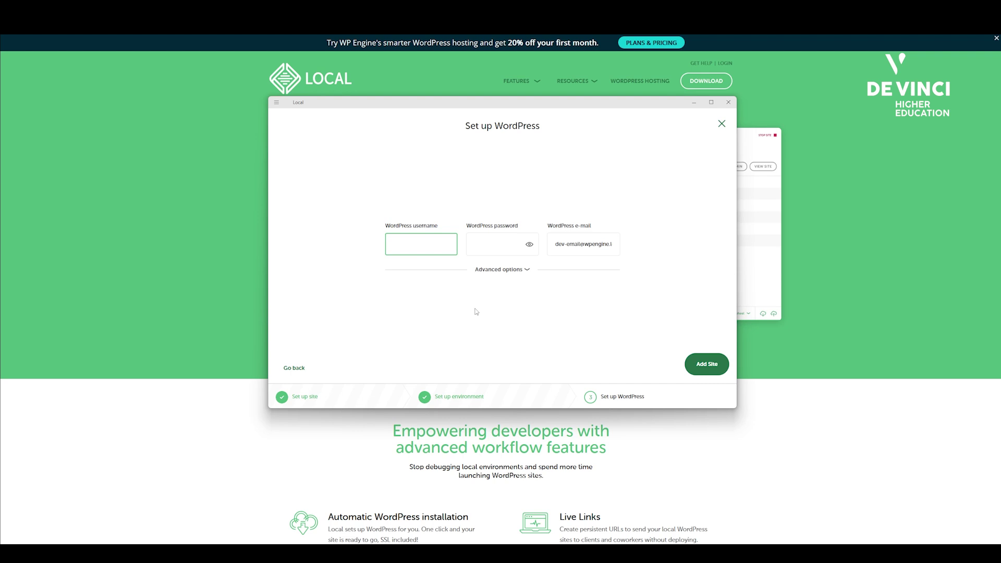
Create the site with an admin username and password, leaving Multisite at No.
text(ourswp)
key(Tab)
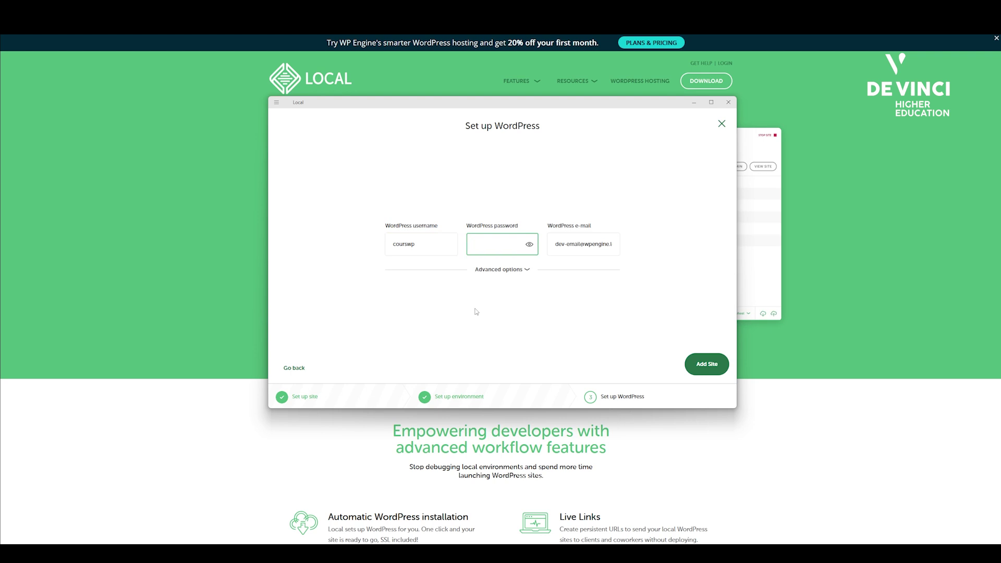
text(courswp)
click(496, 271)
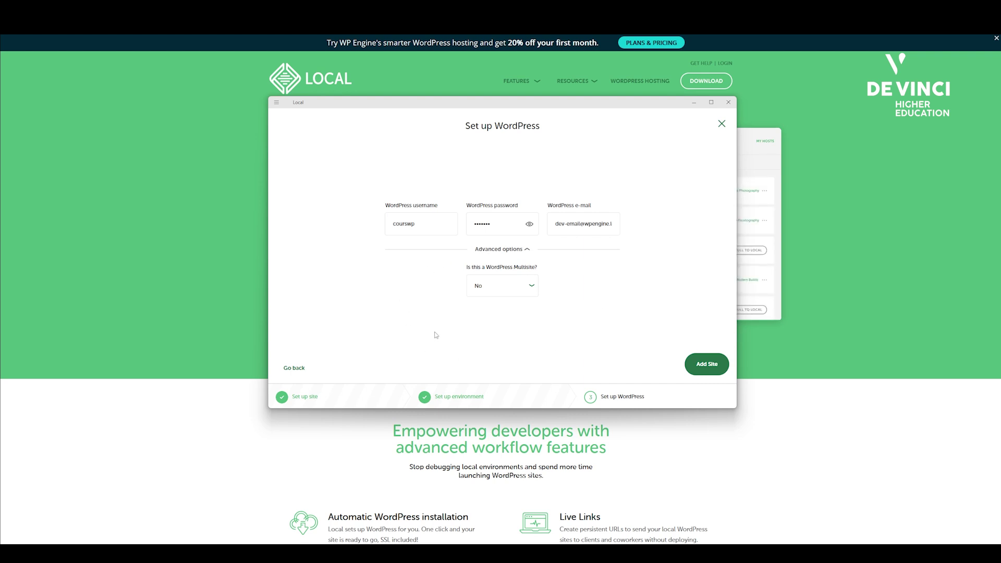
click(707, 364)
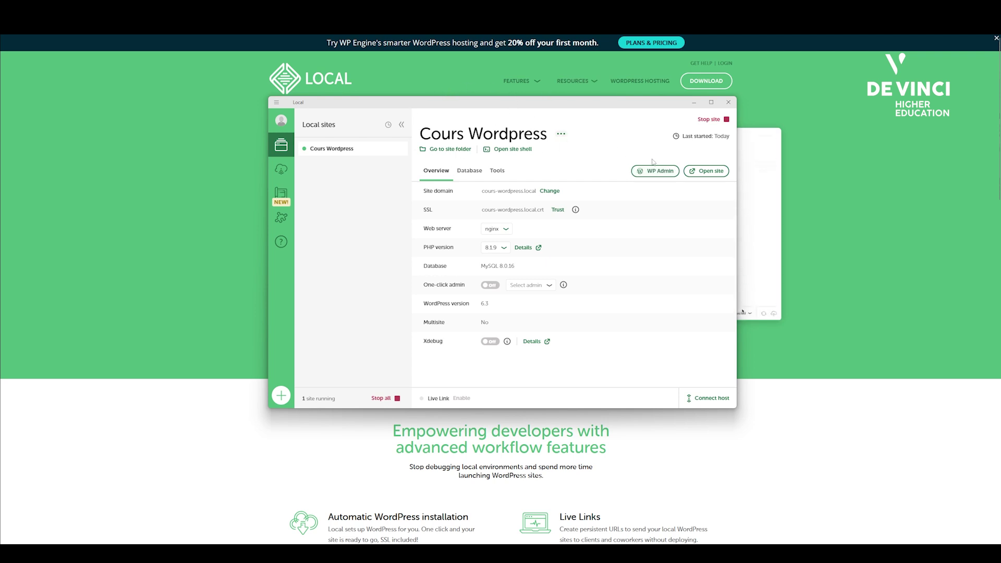
View the blog's front page in the browser, then return to the Local window.
click(711, 173)
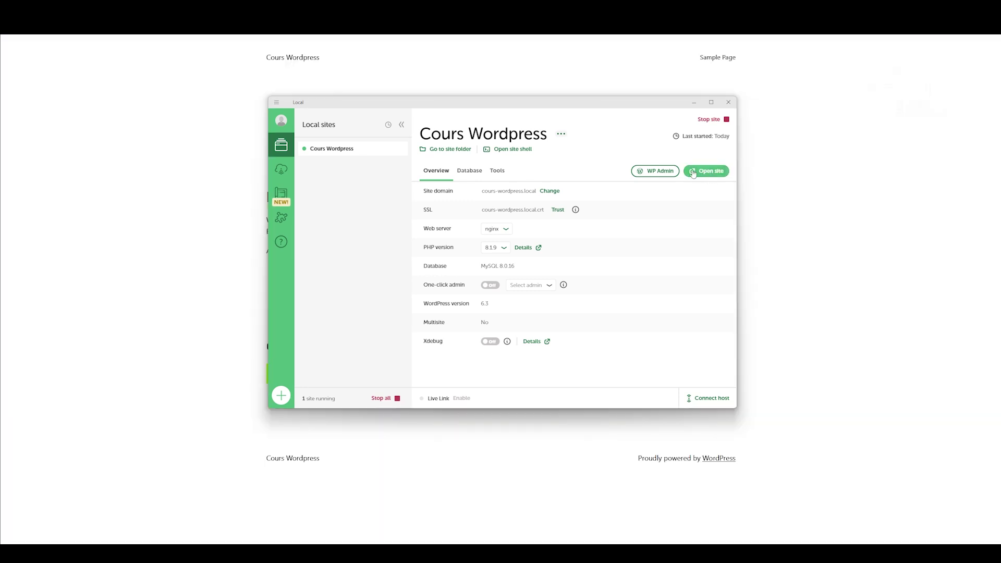
drag(426, 98, 565, 147)
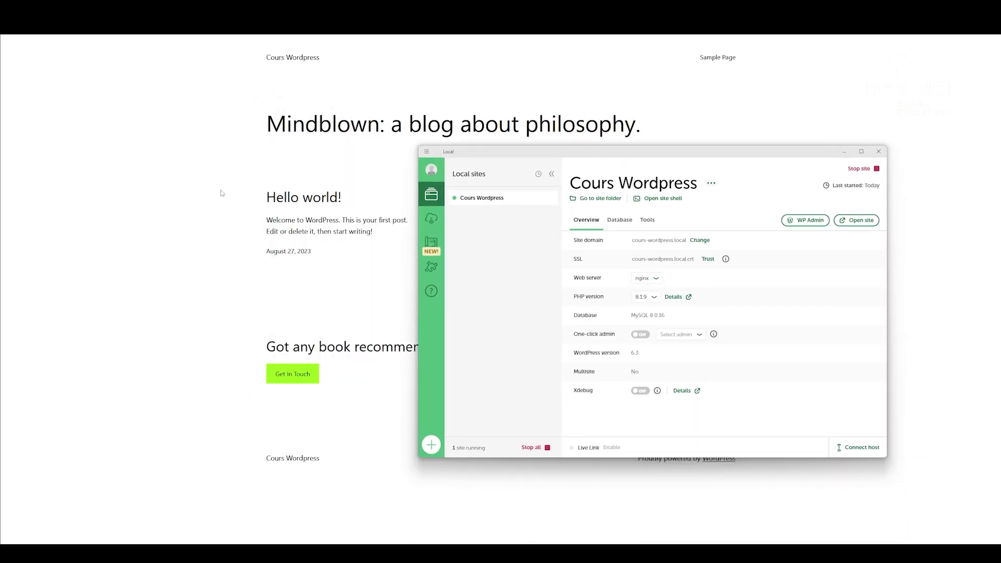
drag(474, 159, 5, 162)
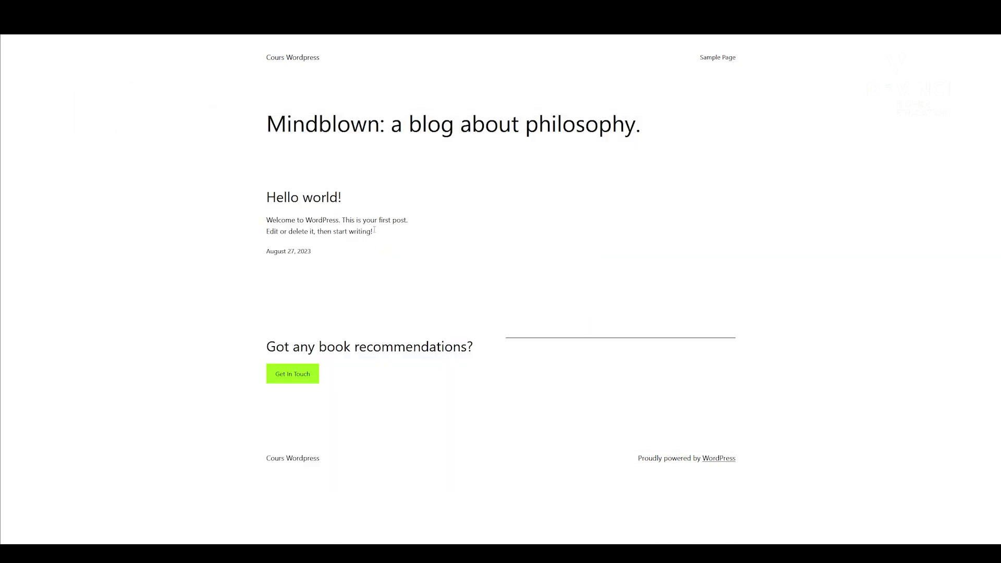
drag(530, 319, 287, 123)
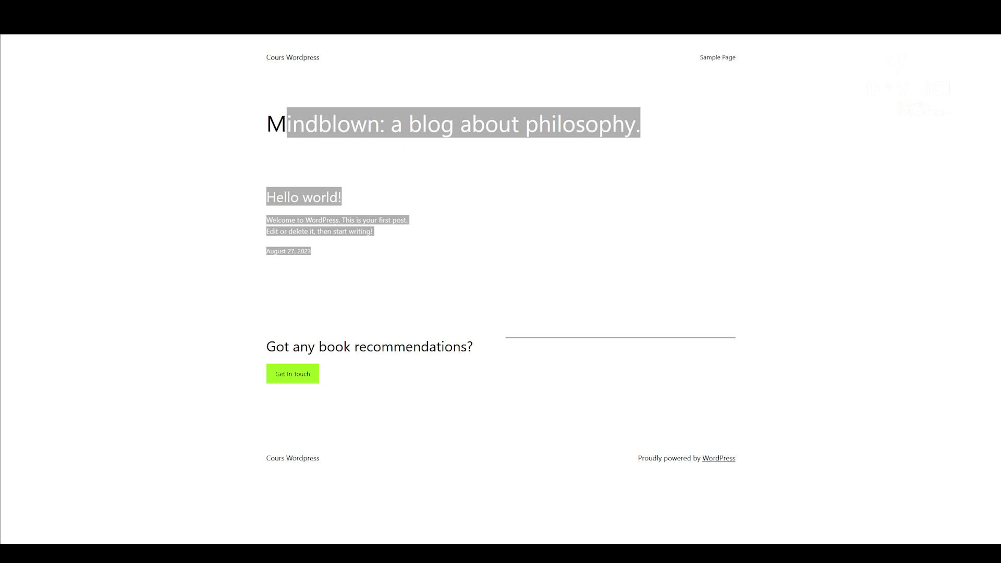
key(alt+Tab)
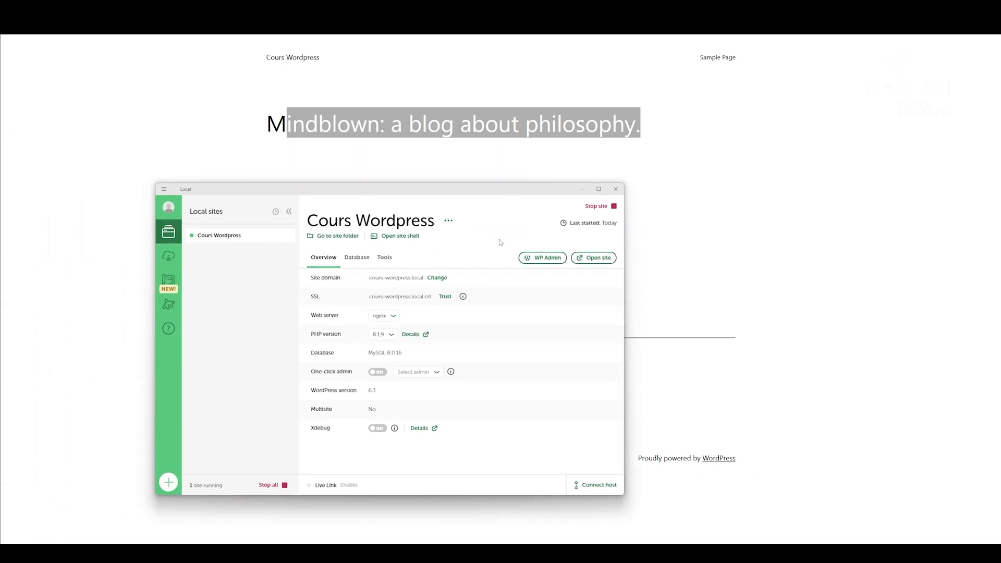
Log in to the Cours Wordpress WP Admin with the admin username and password.
click(533, 259)
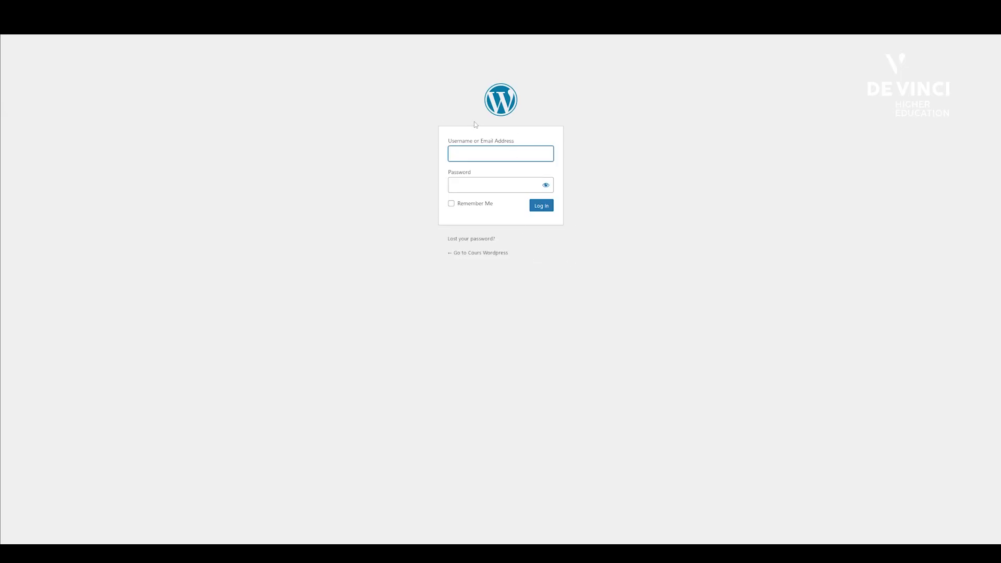
text(courswp)
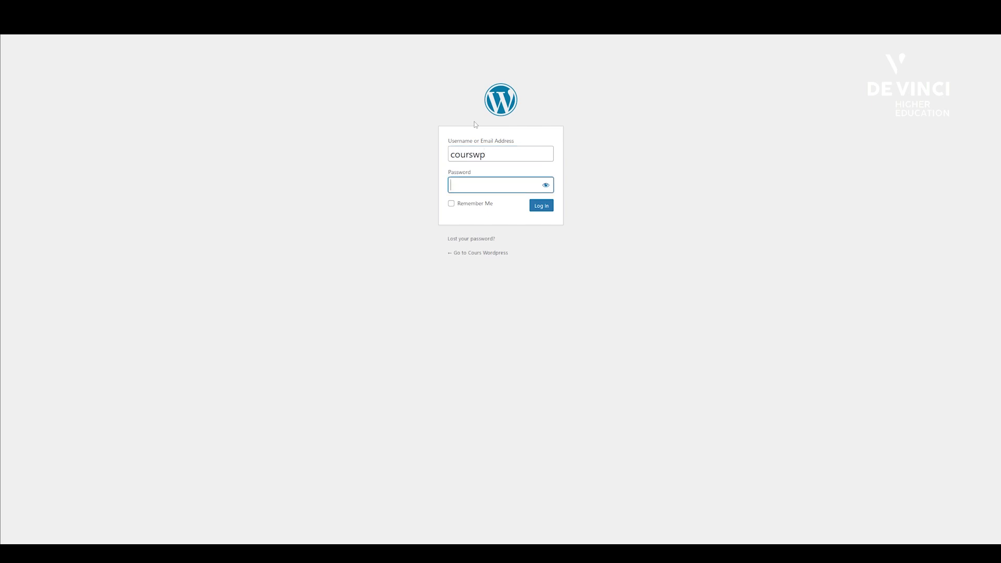
key(Tab)
text(••••••)
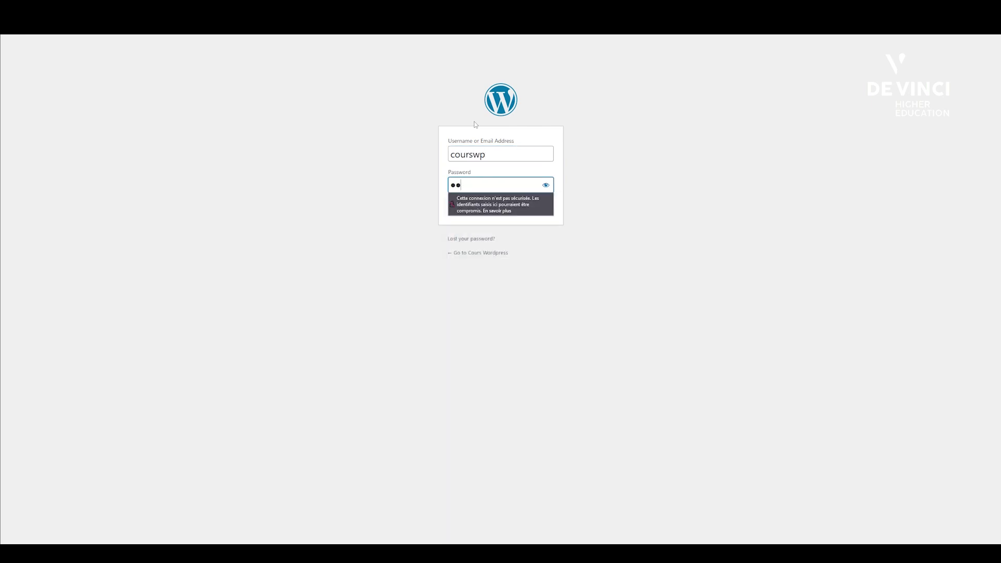
text(•)
click(327, 190)
click(532, 207)
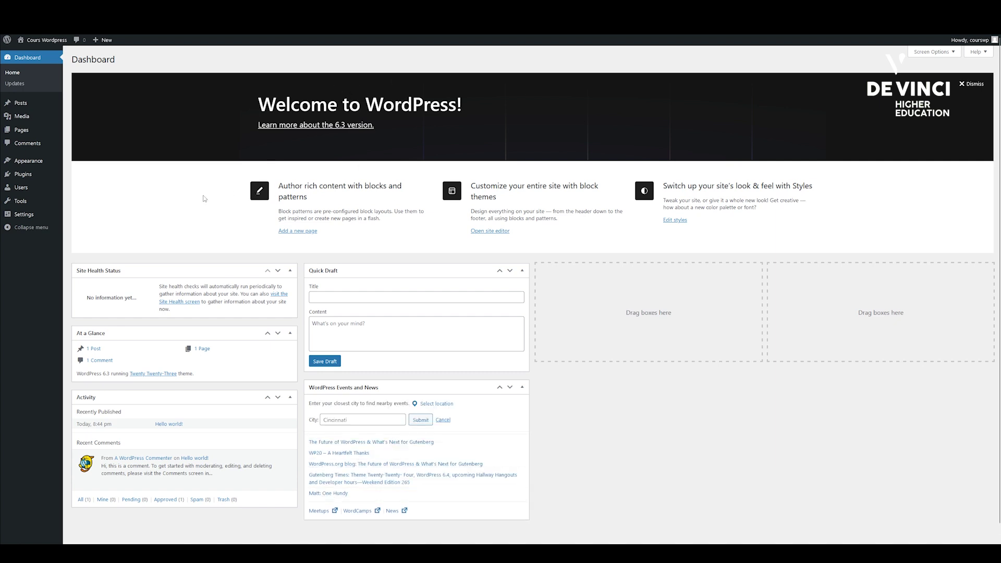
Let the WordPress Dashboard load, then switch back to the Local window.
mouse_move(44, 218)
key(alt+Tab)
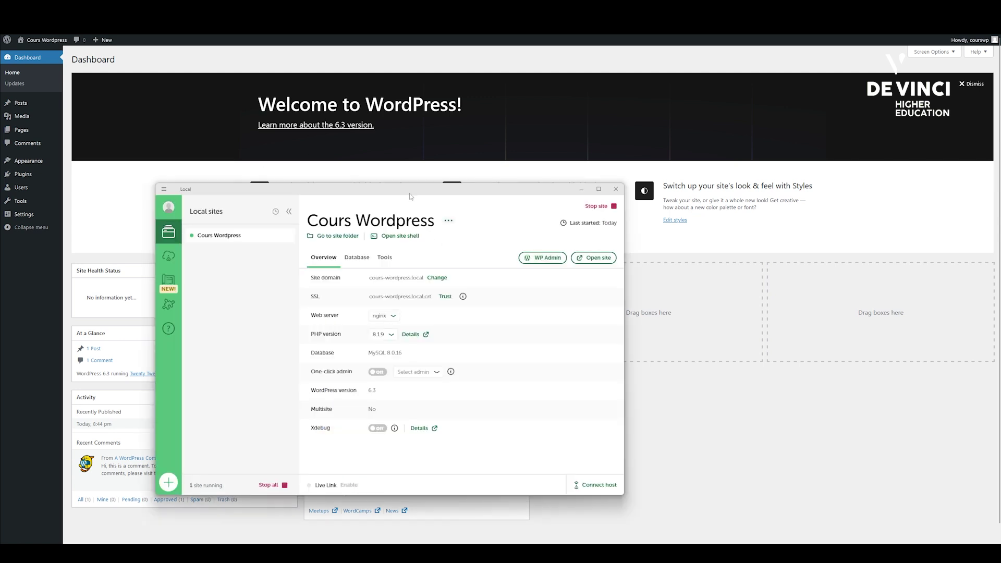
Open the Cours Wordpress site folder in File Explorer and bring it forward.
drag(410, 197, 456, 165)
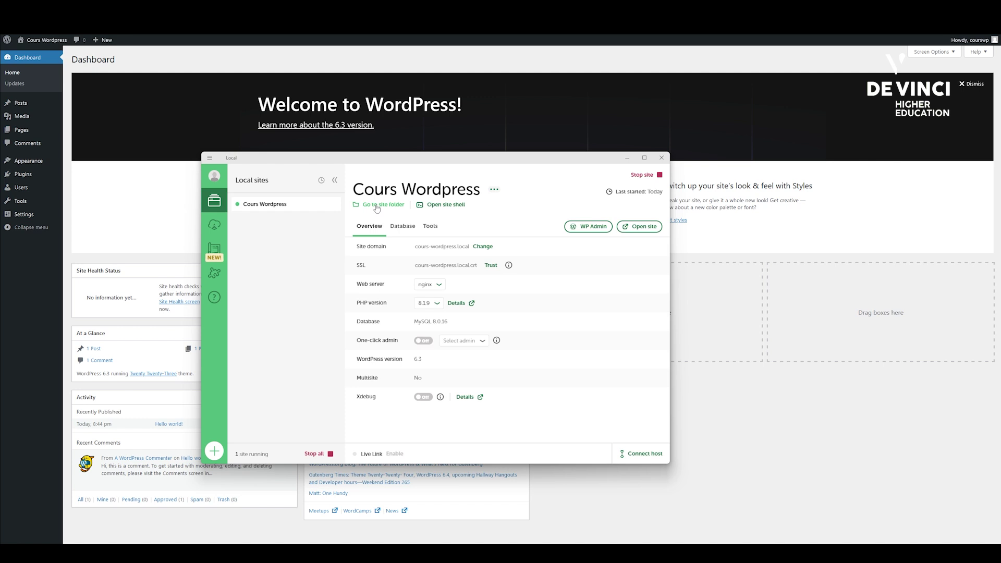
click(376, 207)
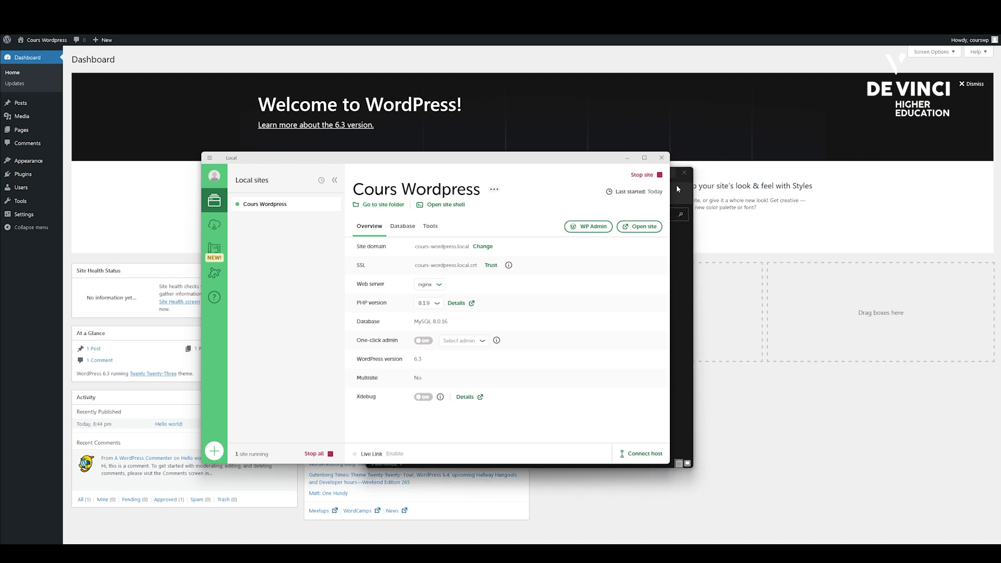
click(676, 184)
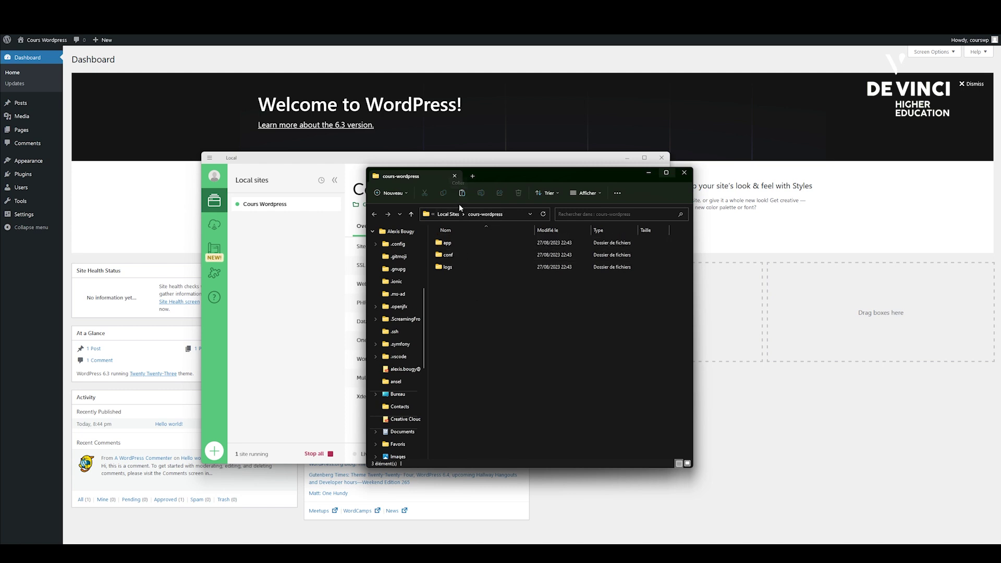
Browse from app through public and wp-content into the themes folder.
double_click(476, 242)
click(464, 244)
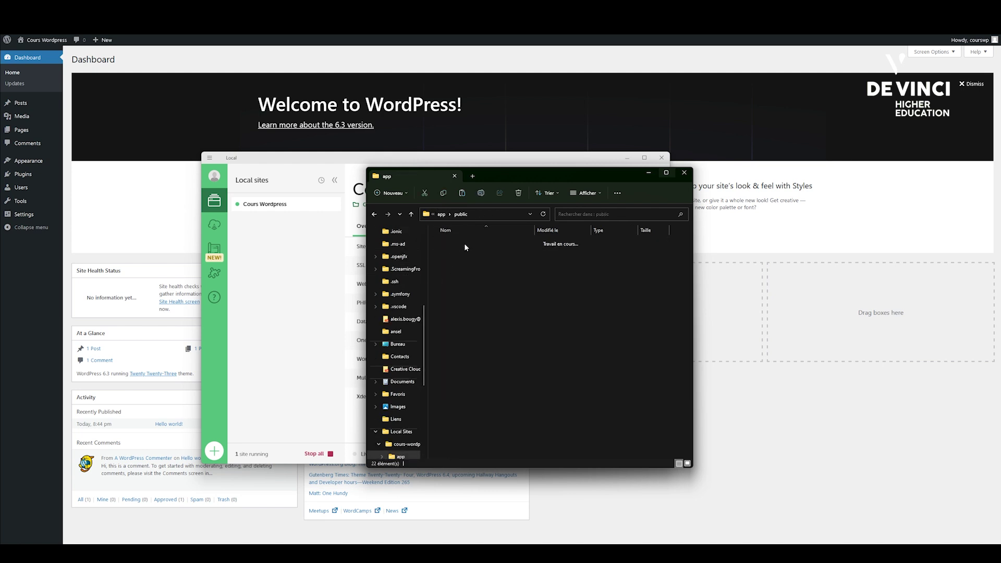
double_click(466, 242)
scroll(495, 318, down, 1)
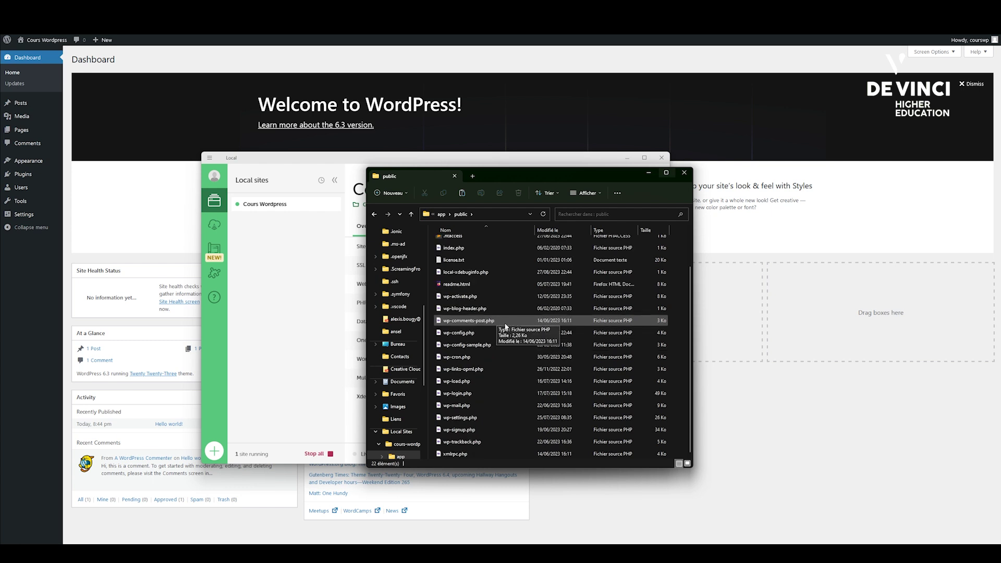
scroll(509, 382, up, 1)
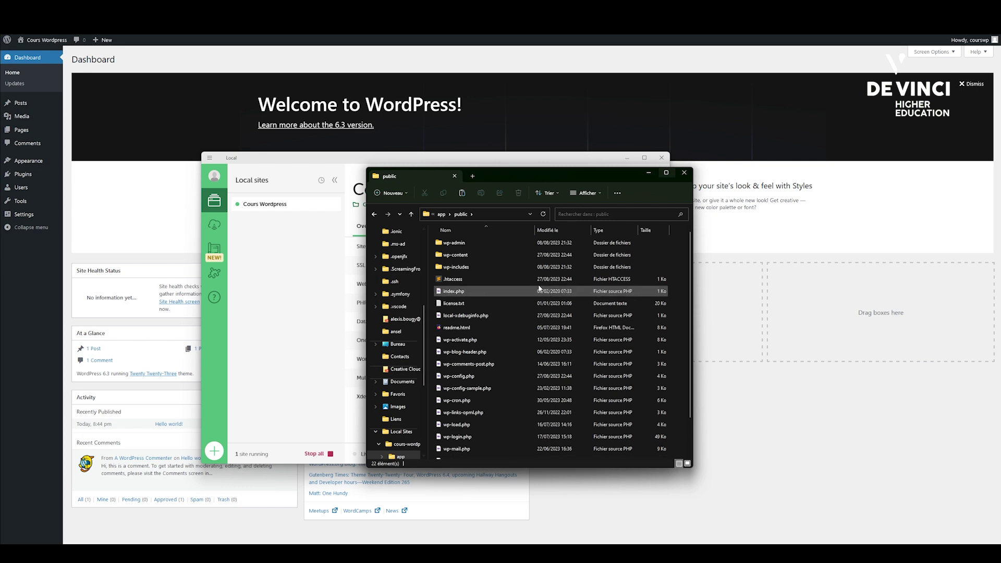
click(483, 255)
double_click(483, 256)
double_click(483, 255)
Go back to the public folder and bring the Local overview to the front.
click(374, 213)
click(374, 214)
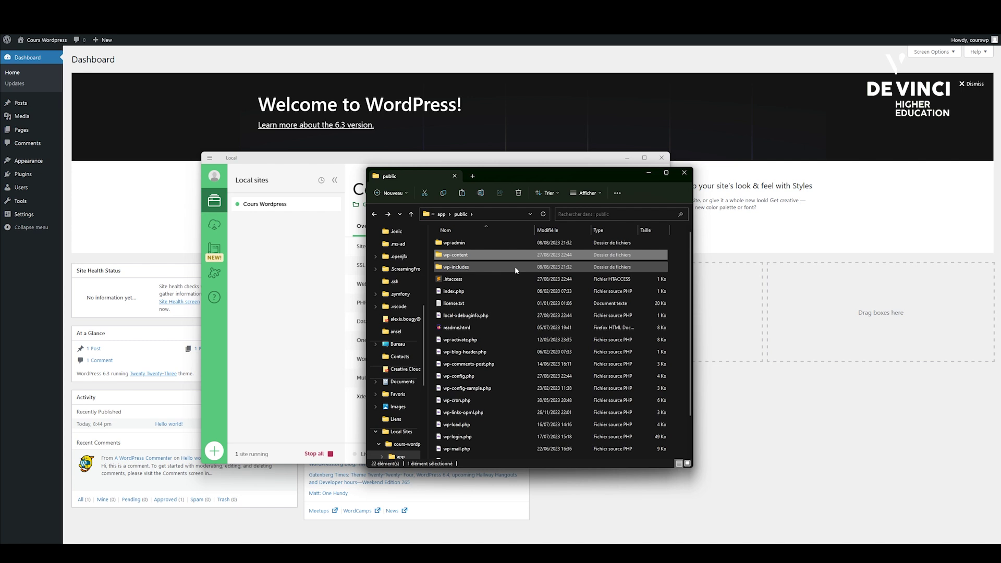
click(286, 294)
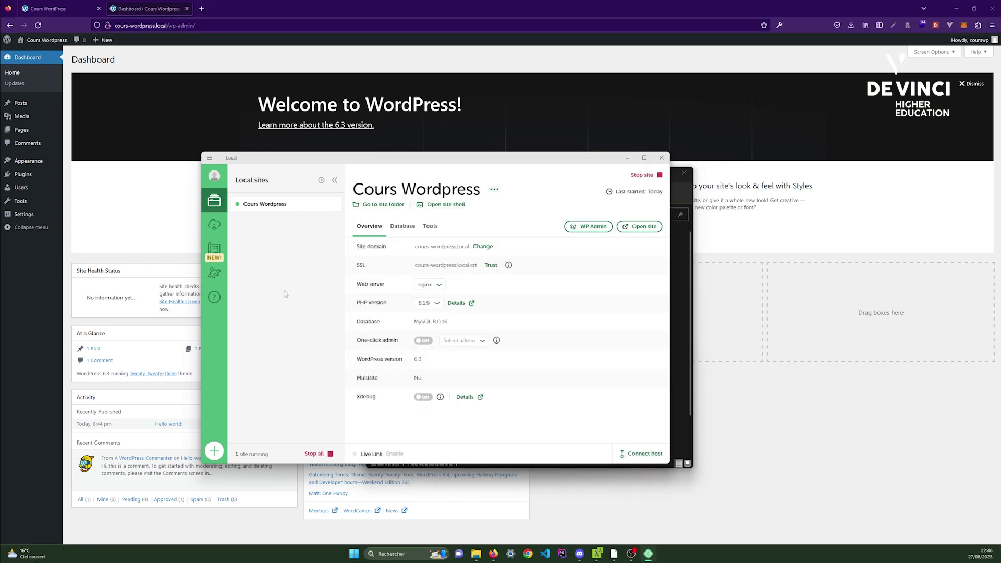